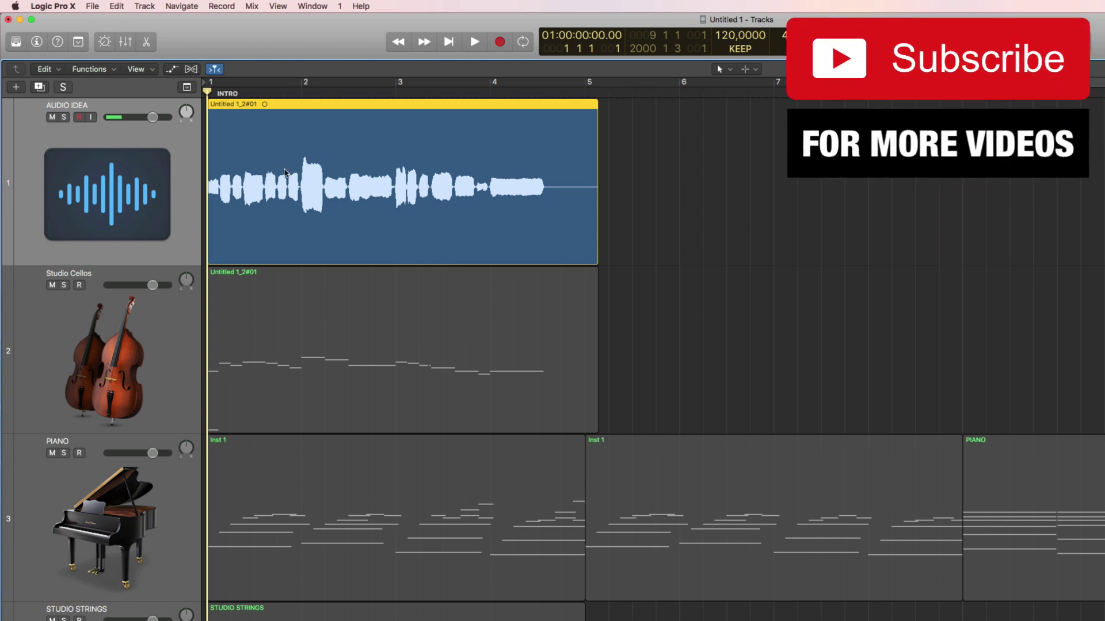
# Audition the hummed idea and Studio Cellos part, then open the AUDIO IDEA region's waveform editor
pyautogui.press('space')
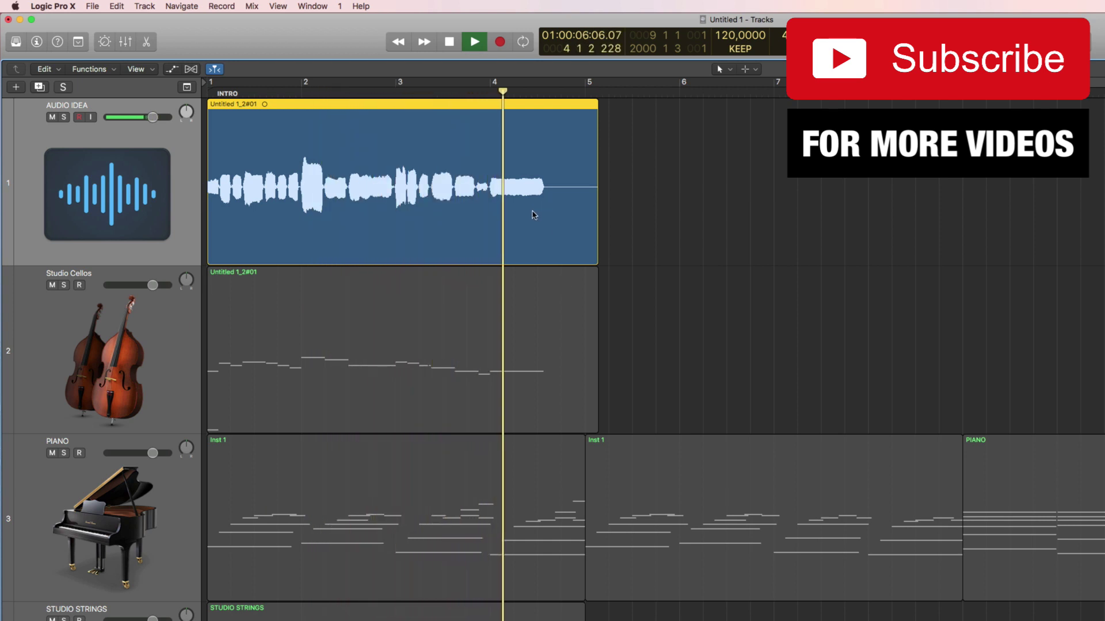
pyautogui.press('space')
pyautogui.click(163, 389)
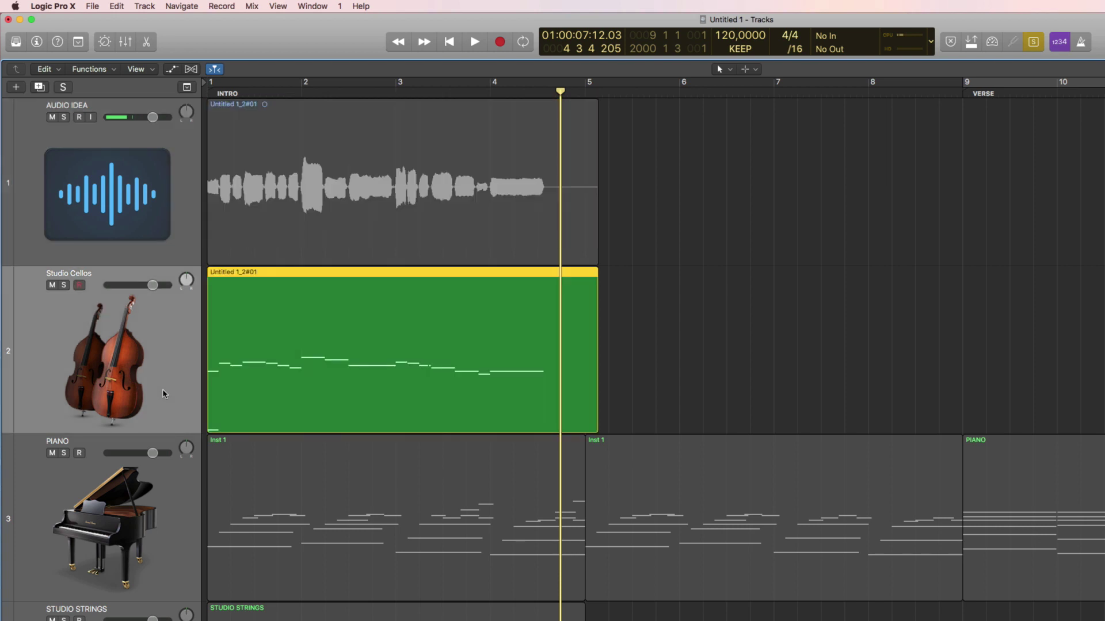
pyautogui.press('Return')
pyautogui.press('space')
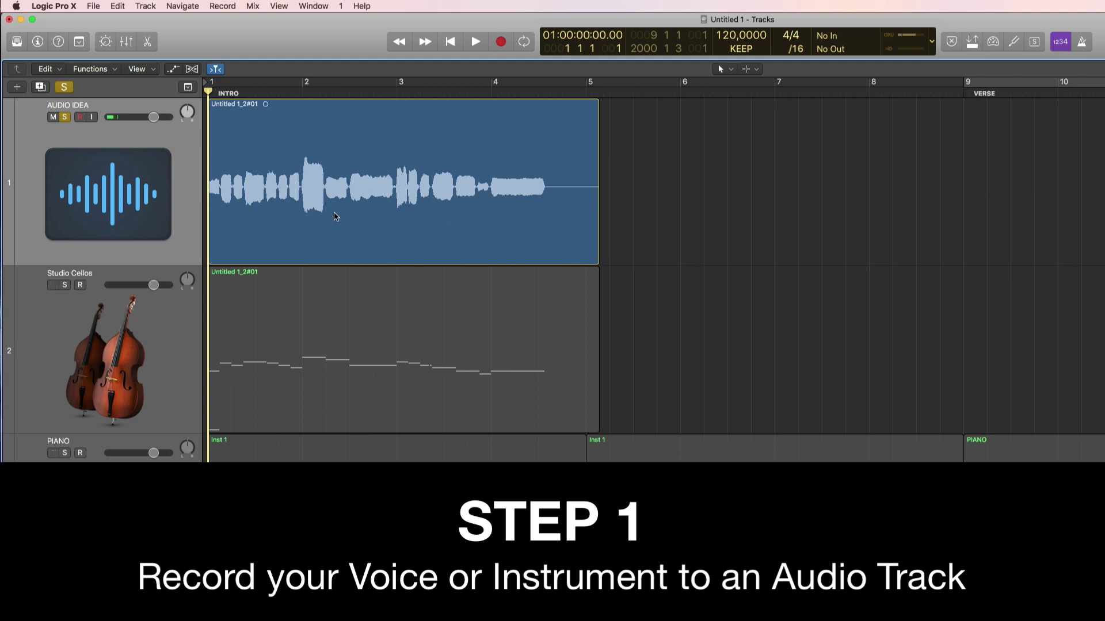
pyautogui.click(396, 146)
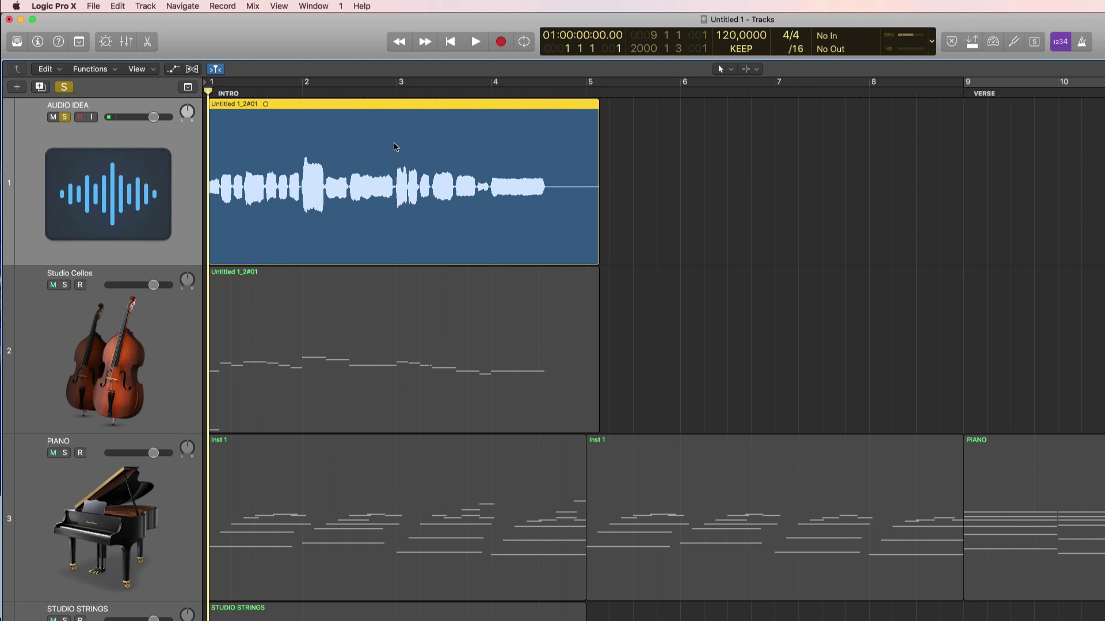
pyautogui.doubleClick(395, 146)
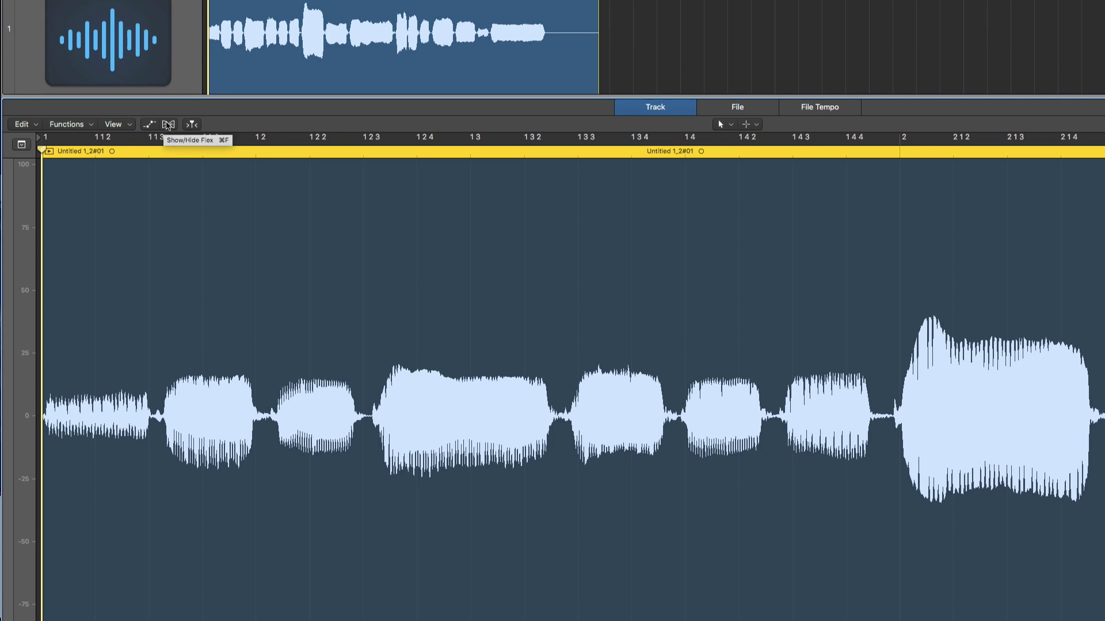
# Set the hummed audio's flex mode to Flex Pitch and select all its detected notes
pyautogui.click(168, 125)
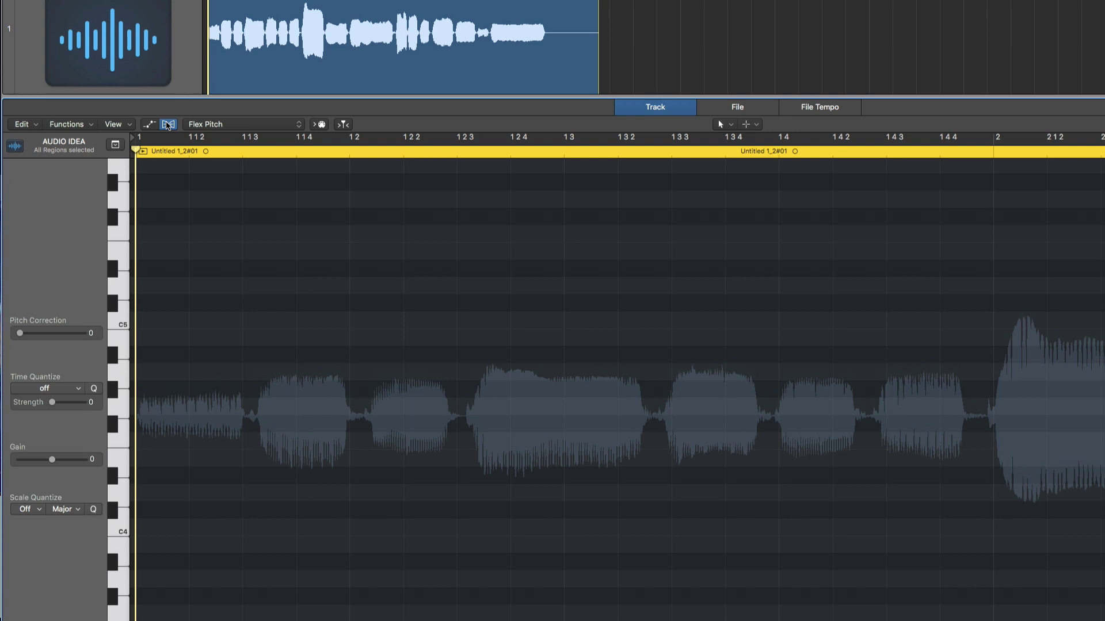
pyautogui.click(211, 125)
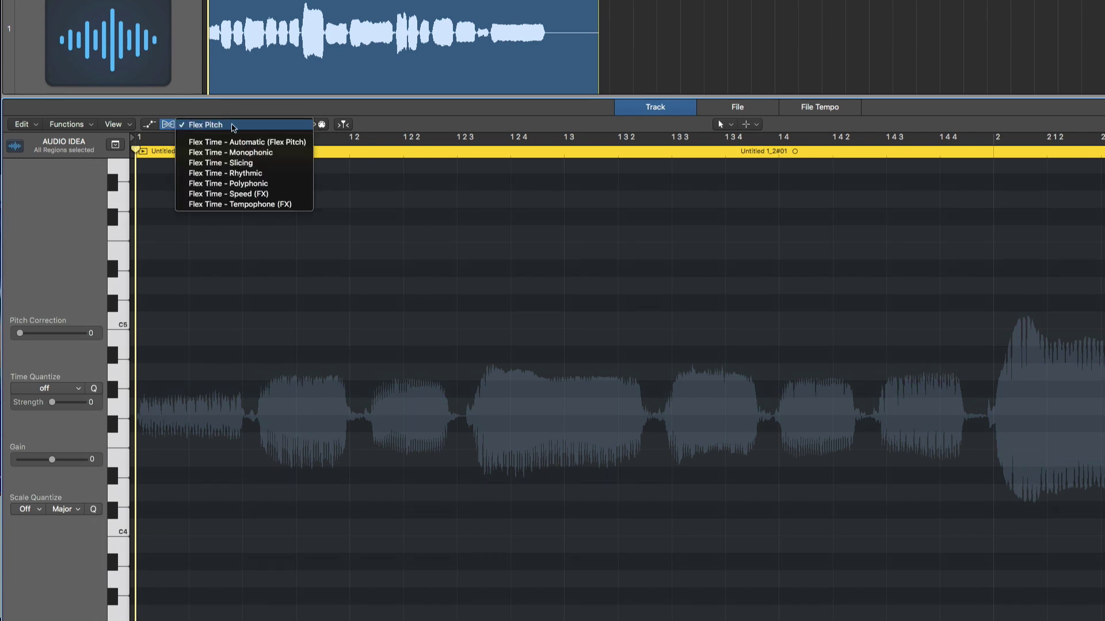
pyautogui.click(206, 125)
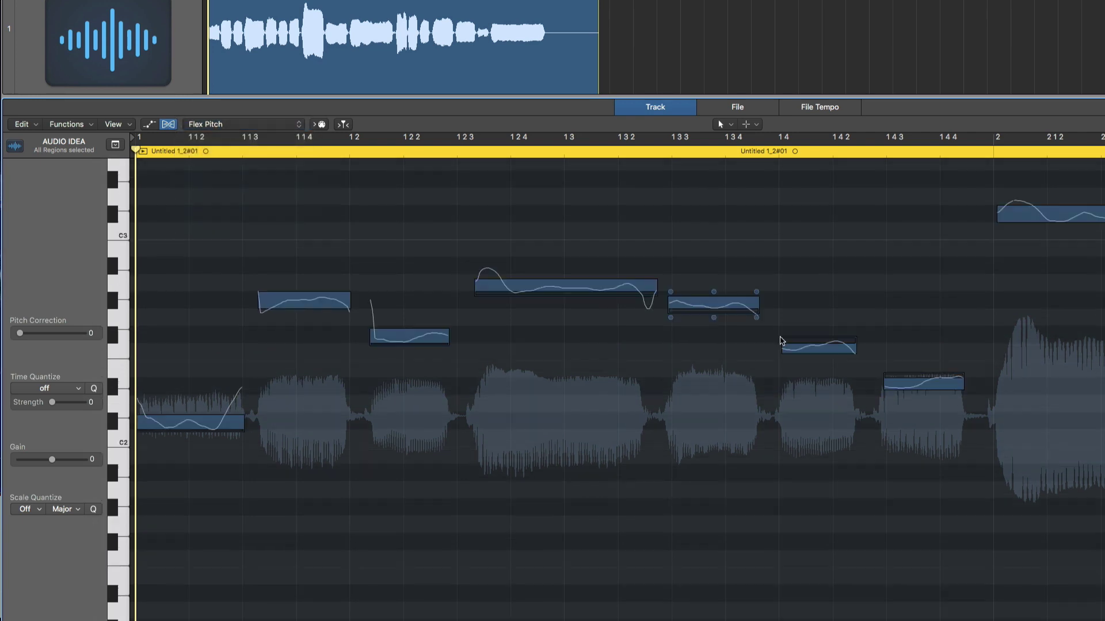
pyautogui.scroll(5, 660, 355)
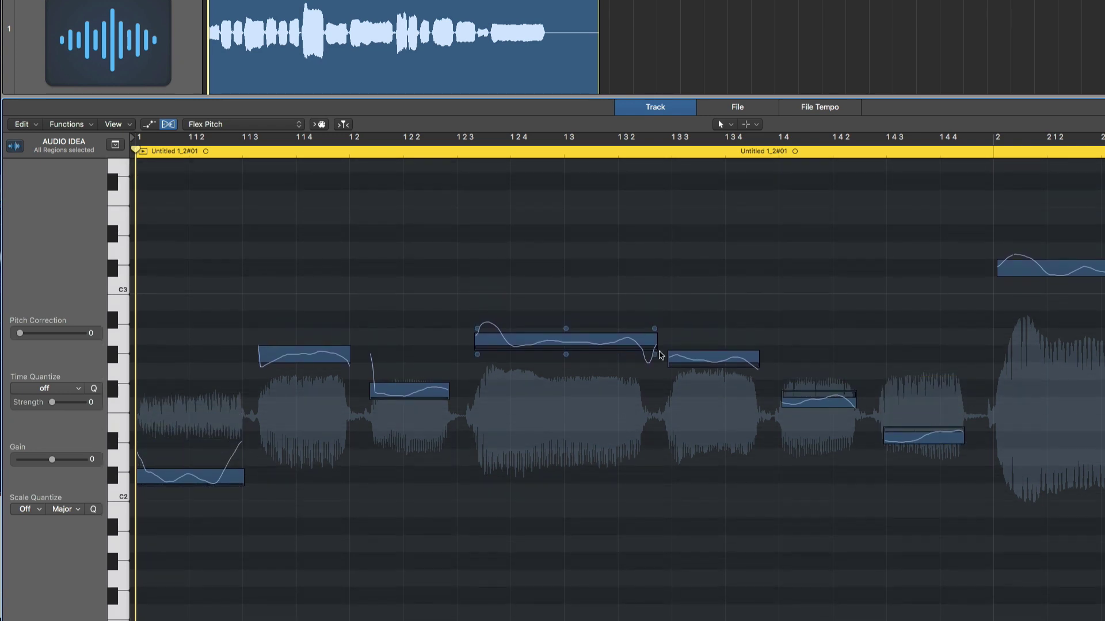
pyautogui.click(660, 355)
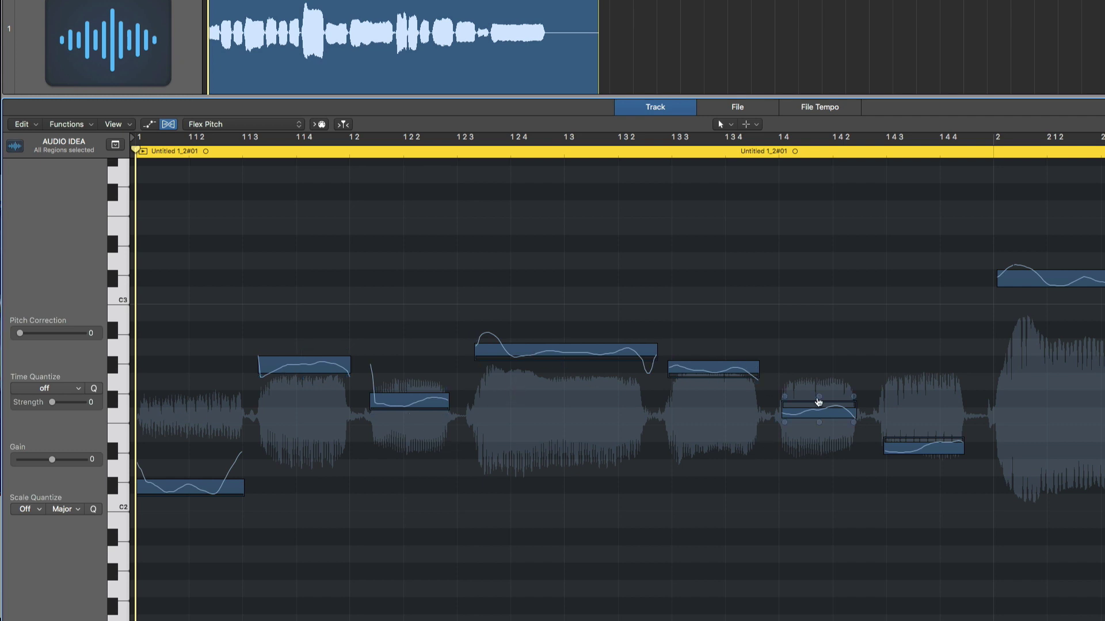
pyautogui.press('super+a')
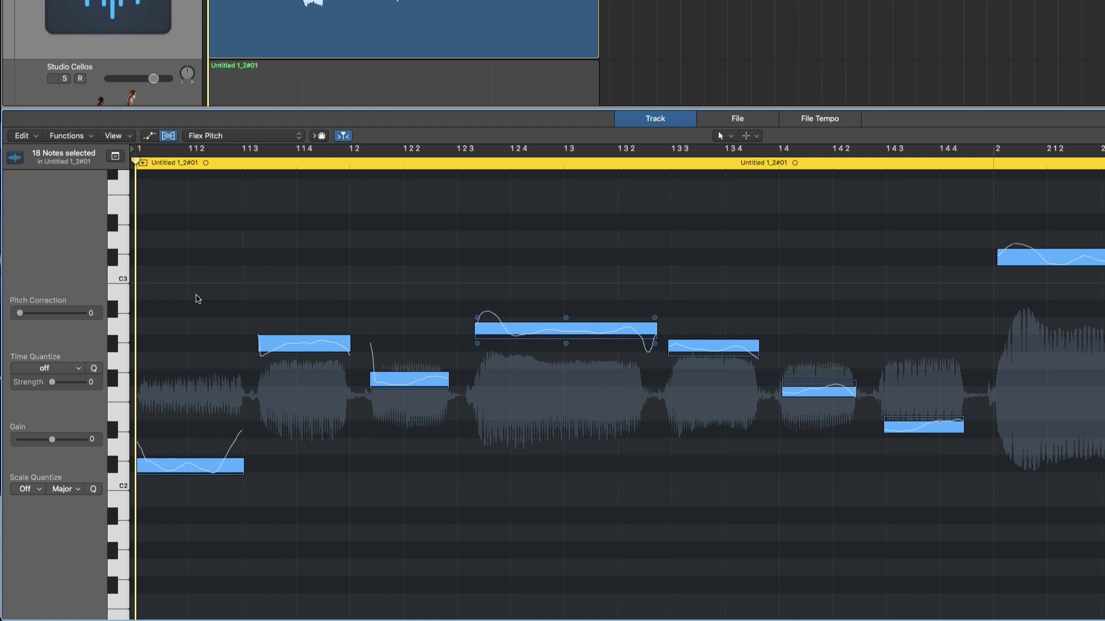
# Deselect the notes and convert the Flex Pitch data into a 20-note Classic Electric Piano track
pyautogui.click(214, 279)
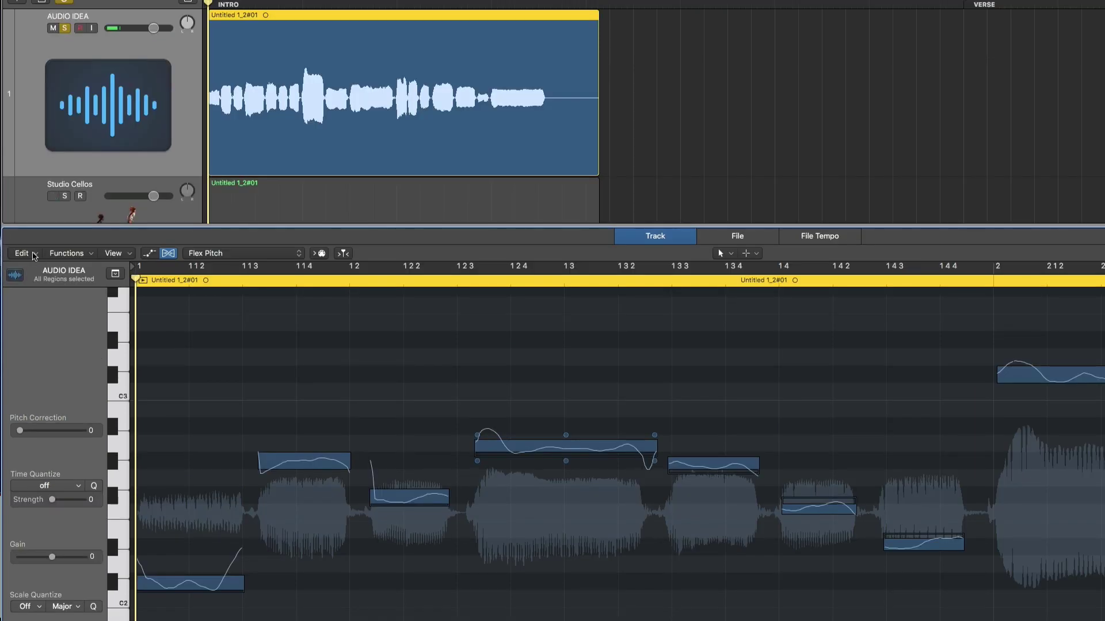
pyautogui.click(23, 254)
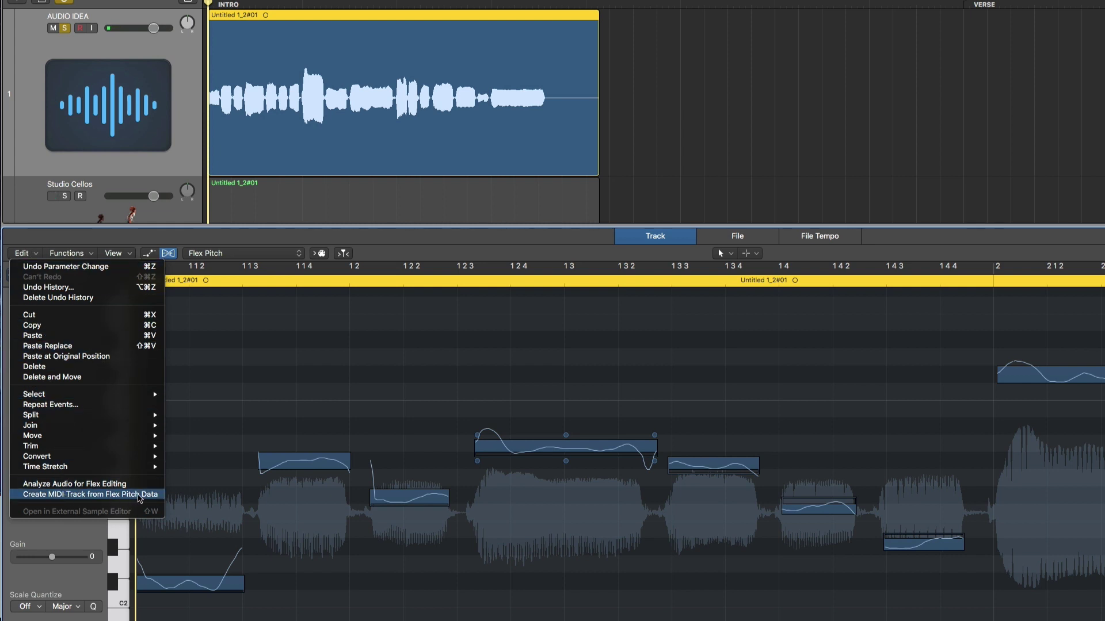
pyautogui.click(147, 496)
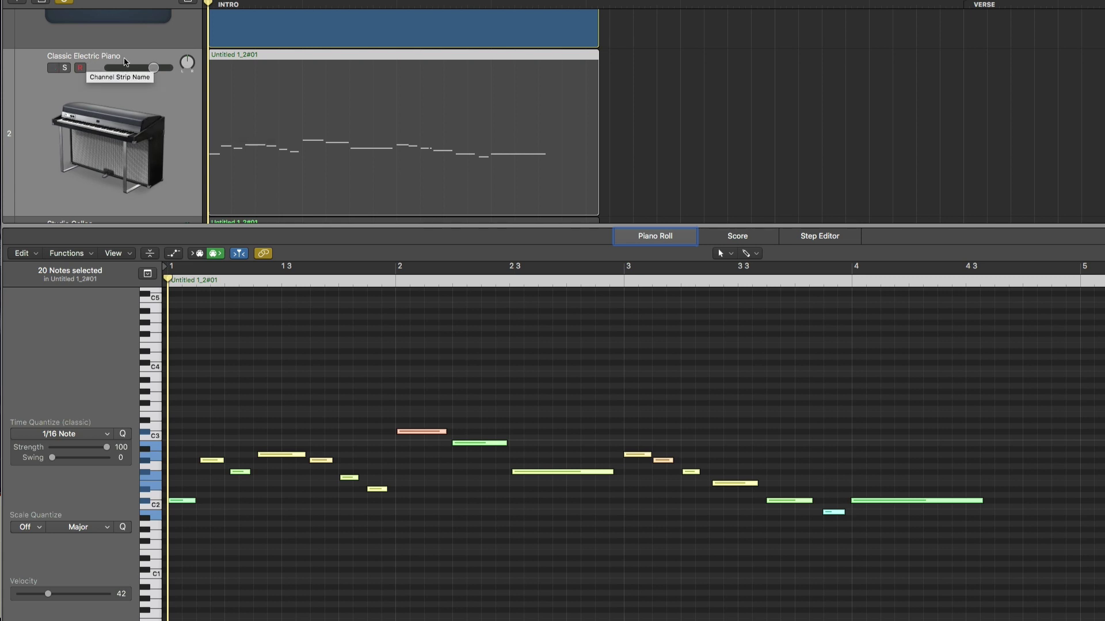
# Close the audio editor and play the arrangement with the new piano region from the start
pyautogui.press('e')
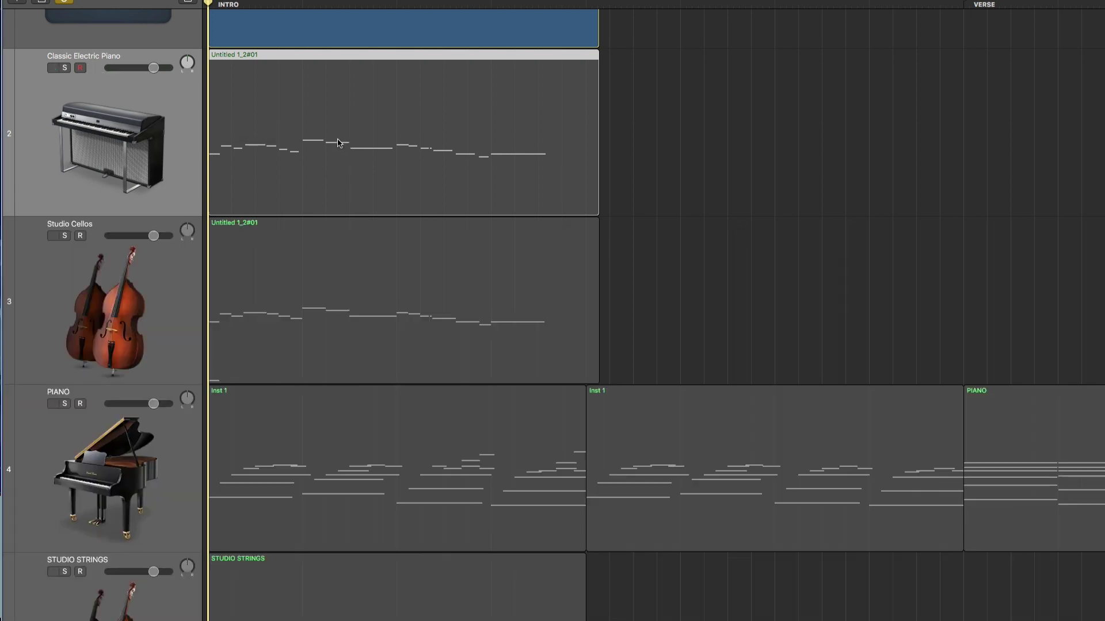
pyautogui.scroll(2, 424, 159)
pyautogui.scroll(5, 424, 159)
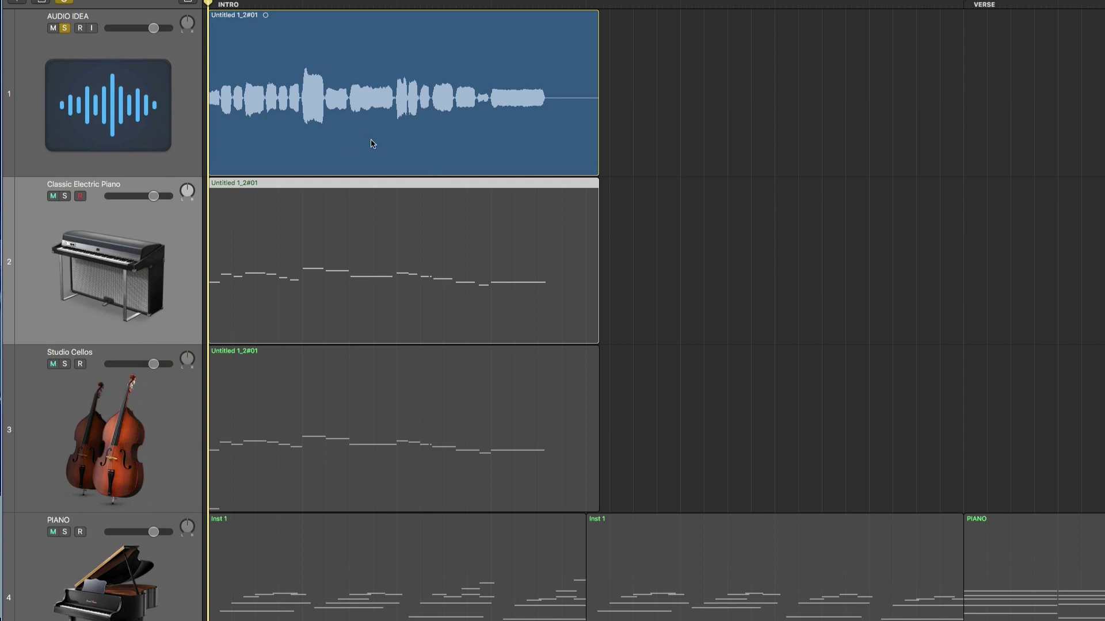
pyautogui.click(252, 145)
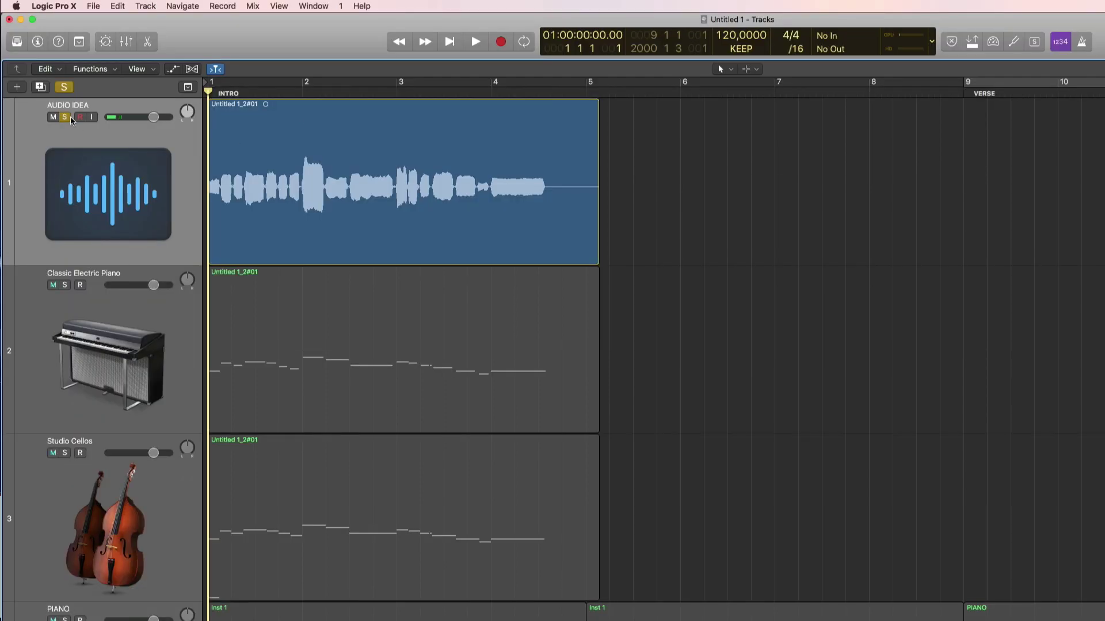
pyautogui.click(178, 326)
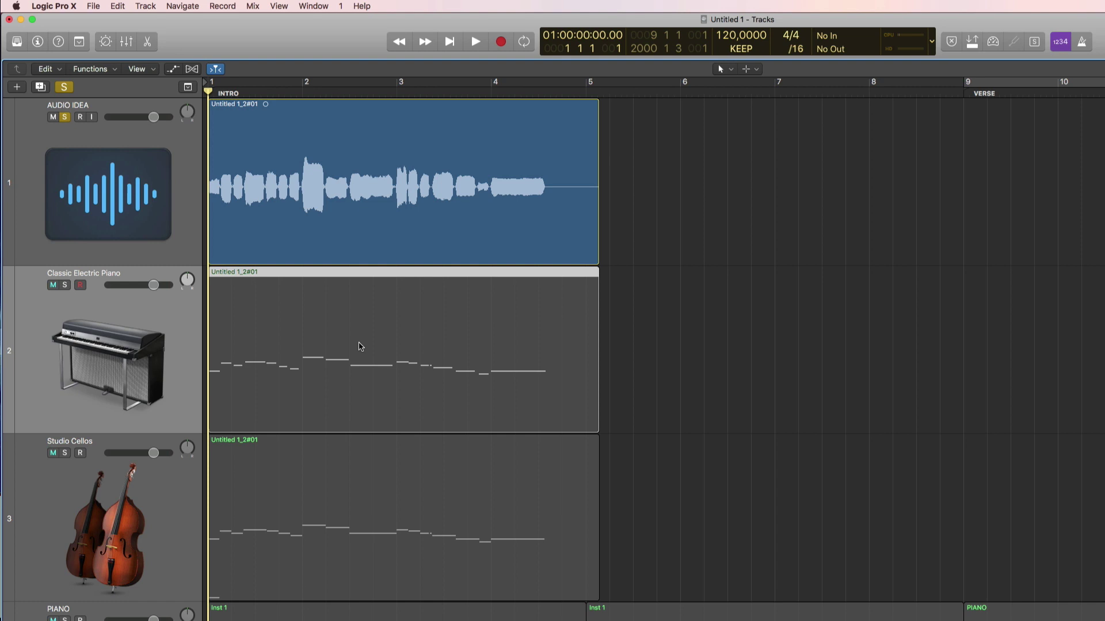
pyautogui.click(325, 226)
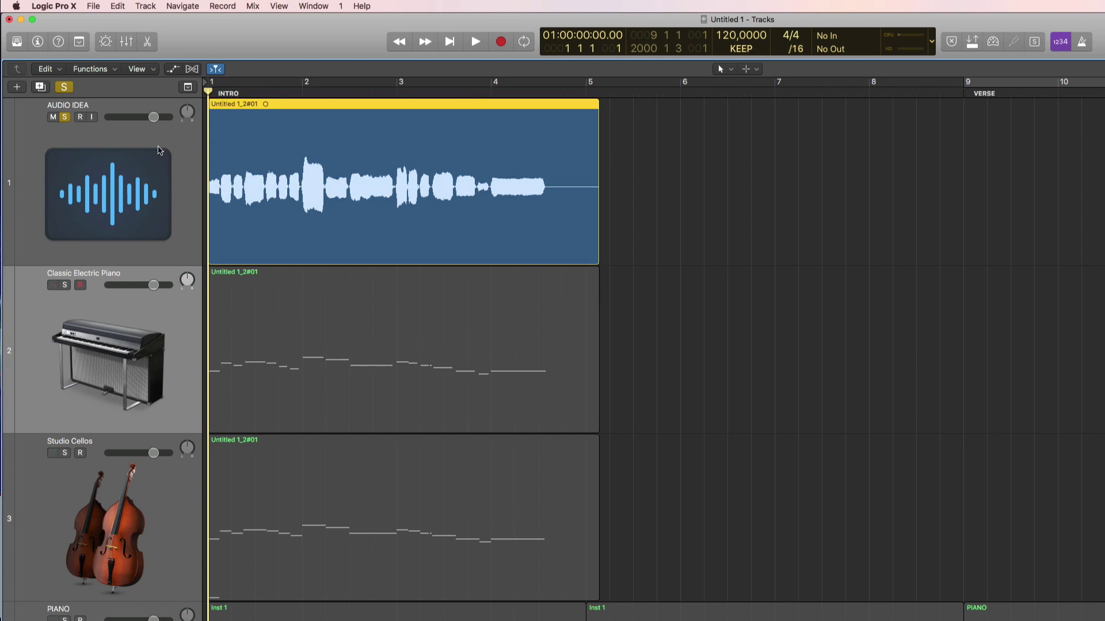
pyautogui.press('space')
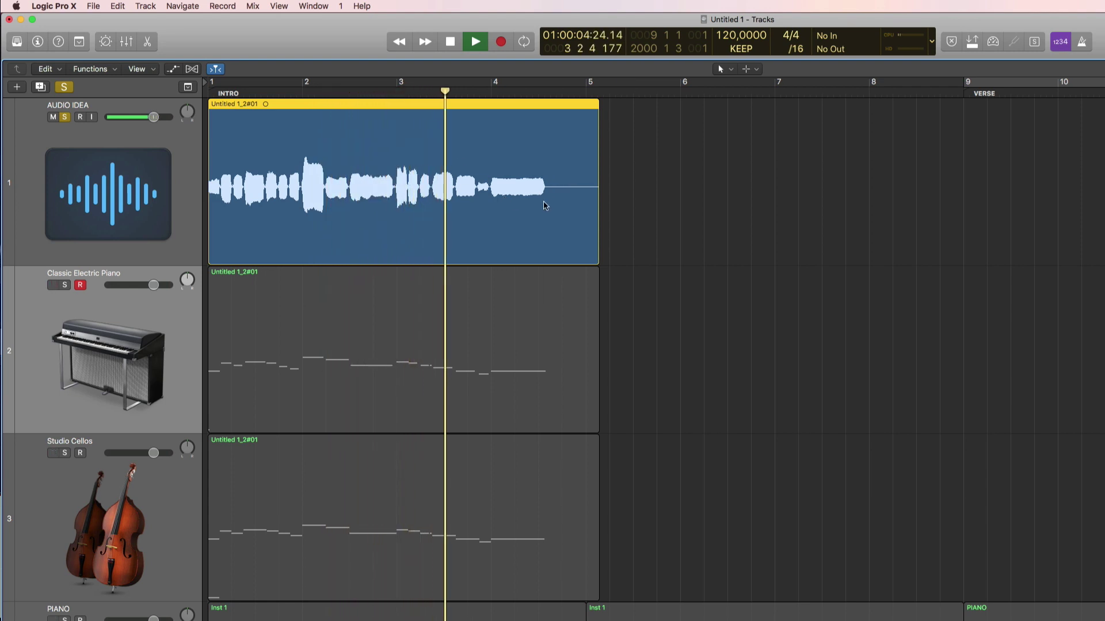
pyautogui.click(149, 315)
pyautogui.press('space')
# Solo the Classic Electric Piano track and play the piano part on its own
pyautogui.click(63, 283)
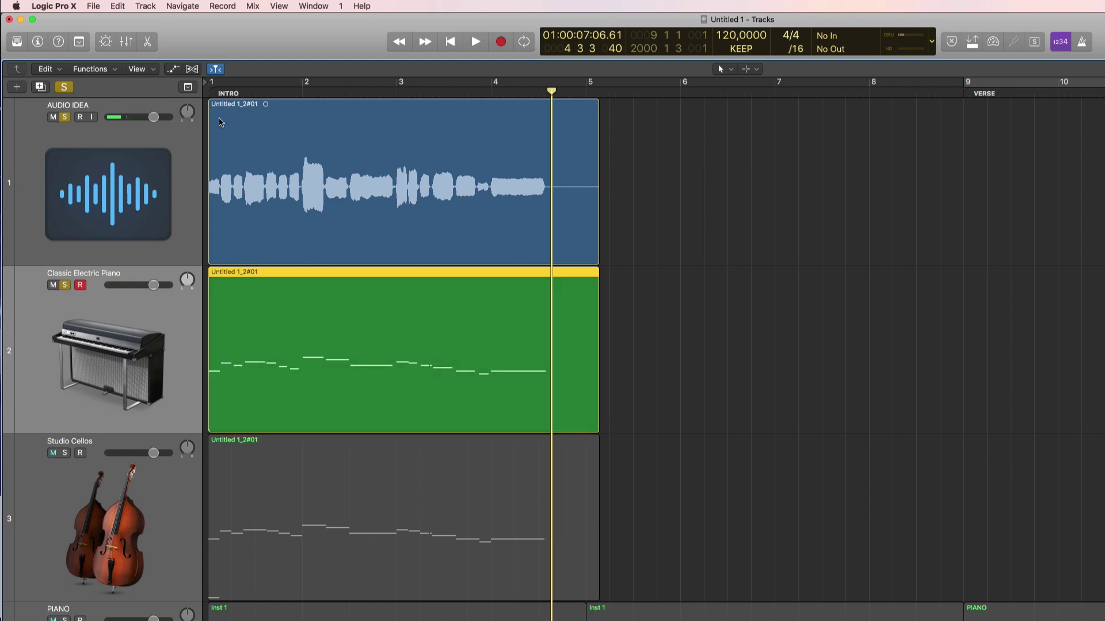
pyautogui.click(64, 117)
pyautogui.press('Return')
pyautogui.press('space')
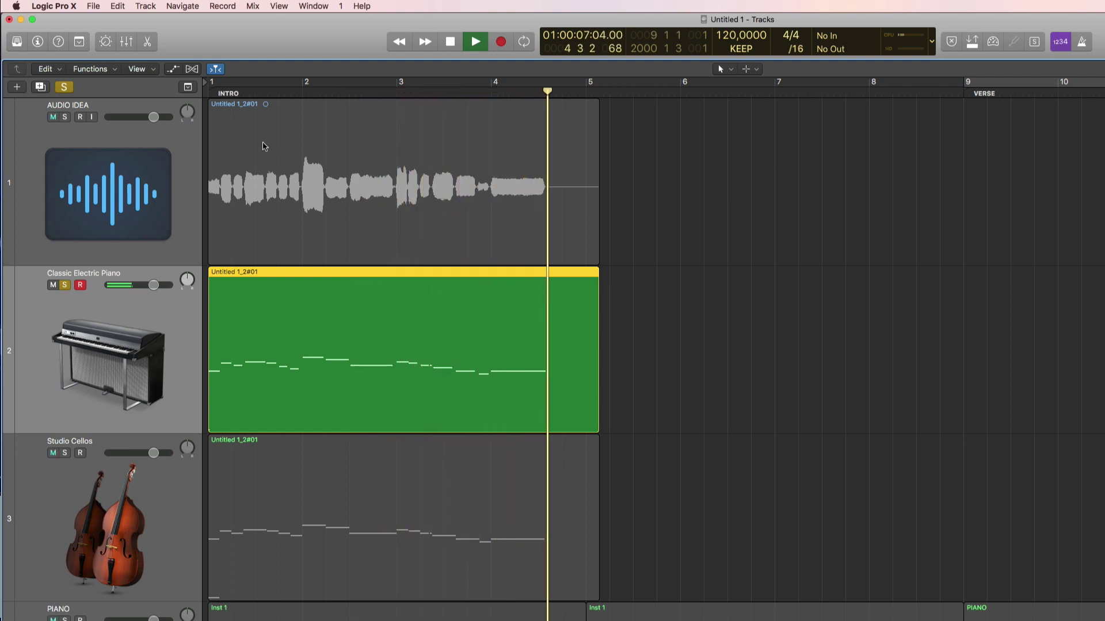
pyautogui.press('space')
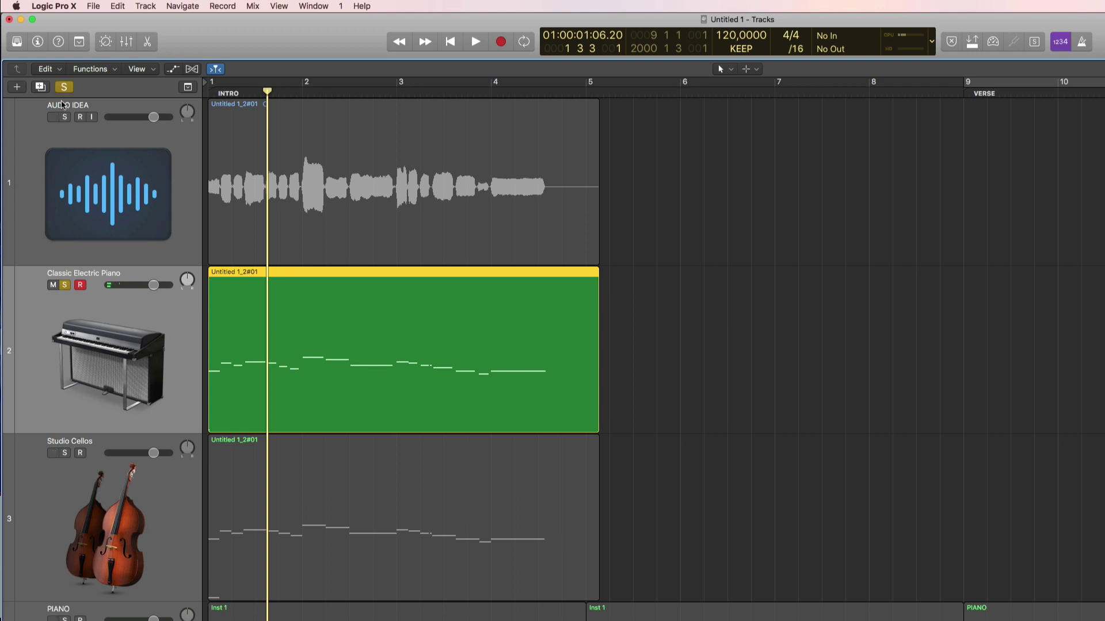
# Solo AUDIO IDEA as well and play the hum together with the piano
pyautogui.click(236, 203)
pyautogui.press('space')
pyautogui.click(254, 86)
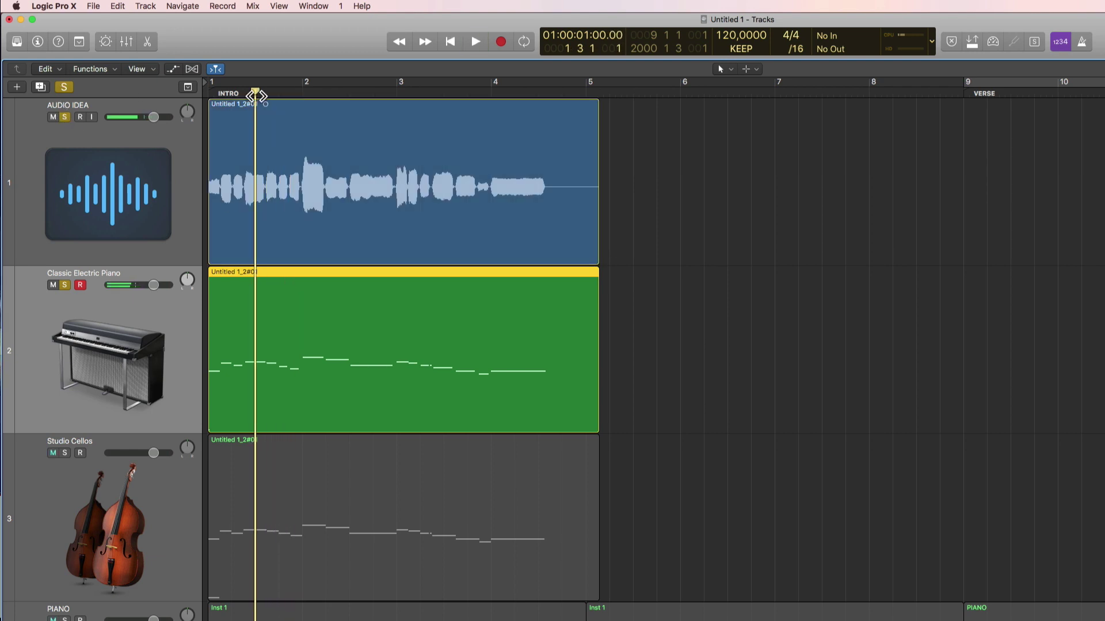
pyautogui.press('space')
pyautogui.press('space')
# Open the piano region in the Piano Roll and raise the D#2 note before bar 2 to E2
pyautogui.doubleClick(360, 357)
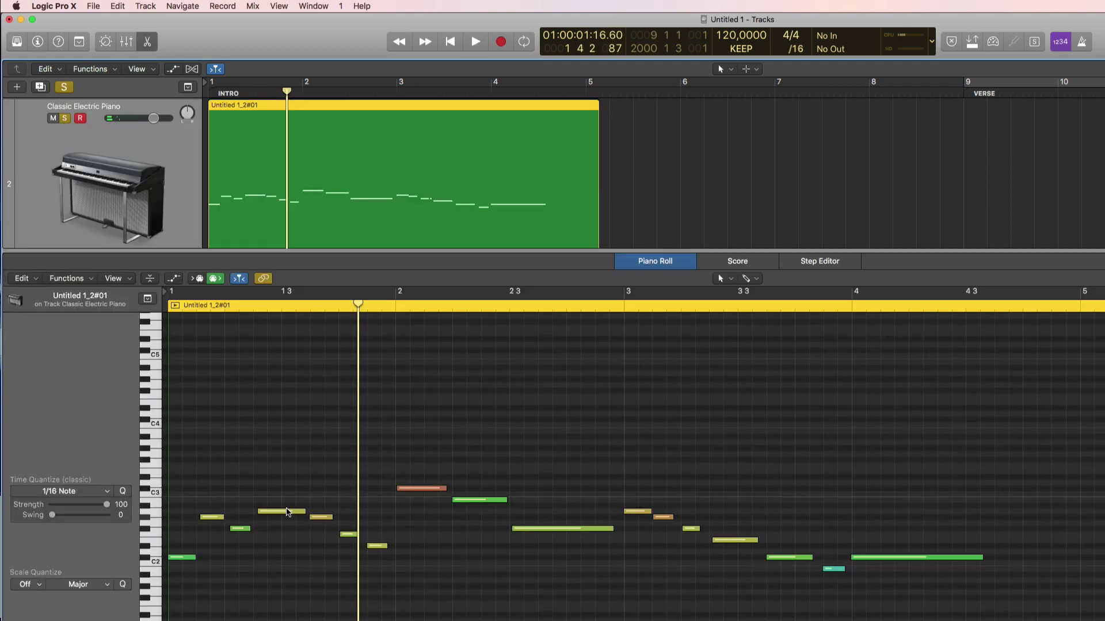
pyautogui.click(298, 301)
pyautogui.press('space')
pyautogui.press('space')
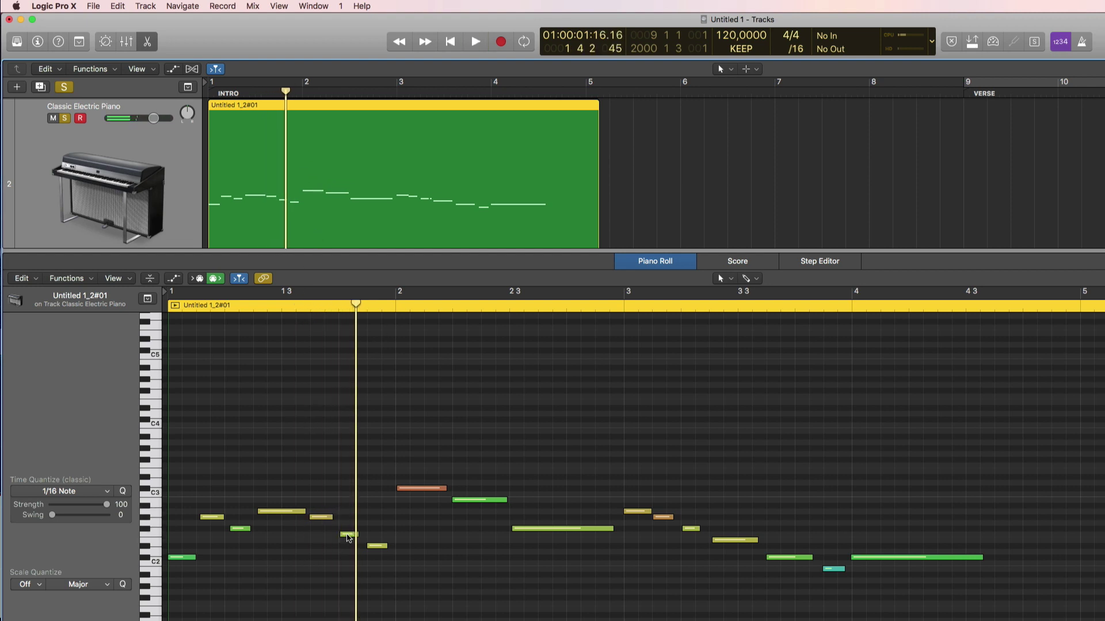
pyautogui.click(347, 535)
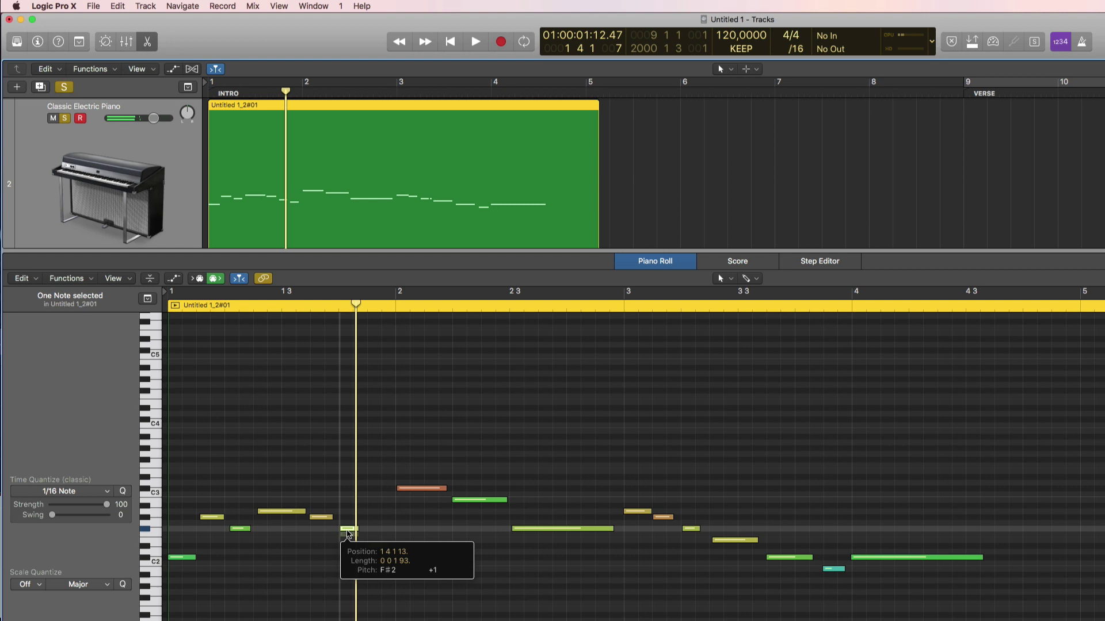
pyautogui.click(375, 547)
pyautogui.hotkey('alt', 'Up')
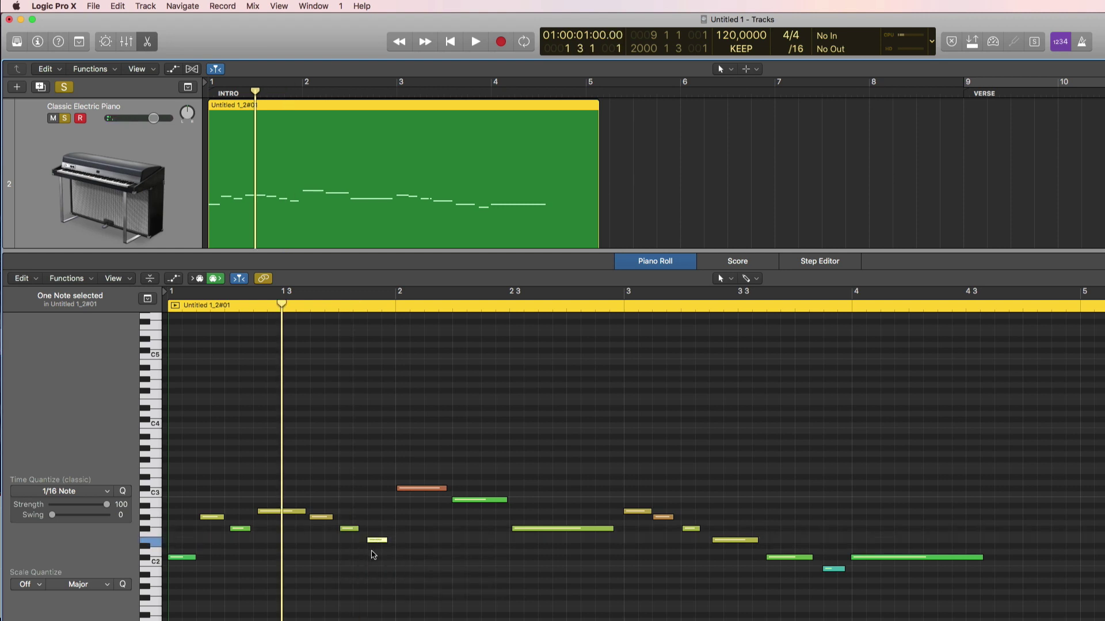
pyautogui.press('space')
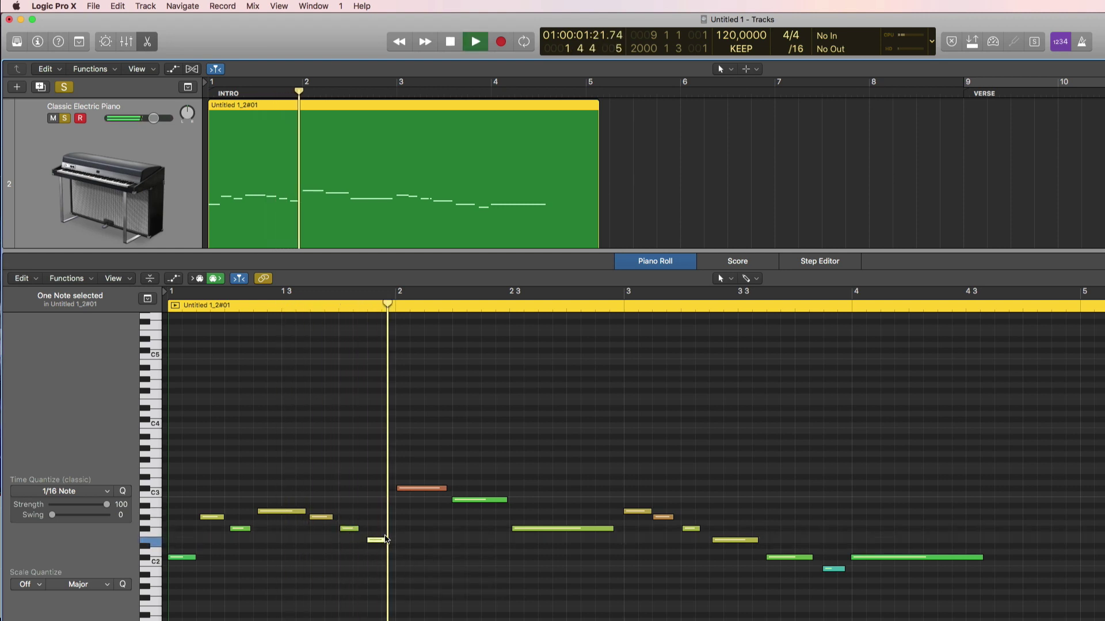
pyautogui.press('space')
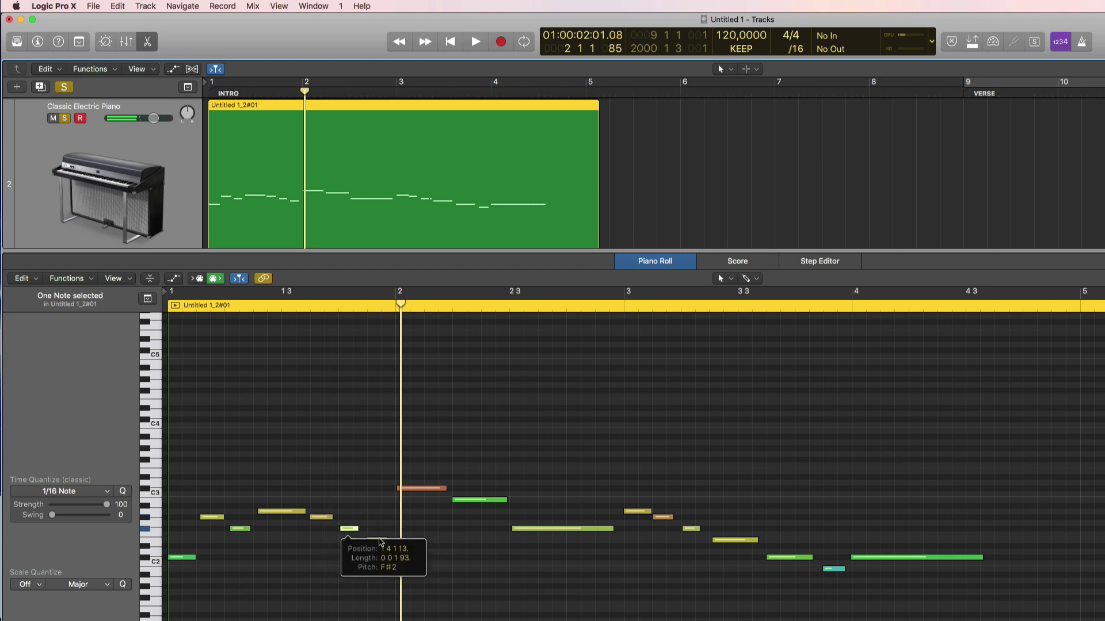
# Select the C3 note at bar 2 and replay the phrase from bar 1 3 and the start
pyautogui.click(423, 490)
pyautogui.click(271, 92)
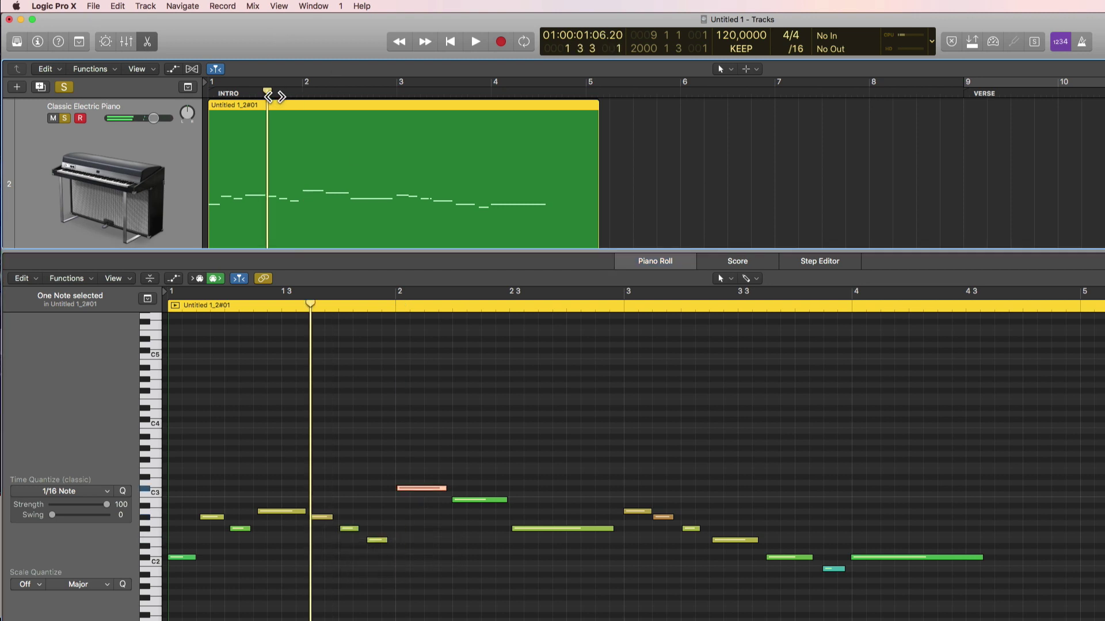
pyautogui.press('space')
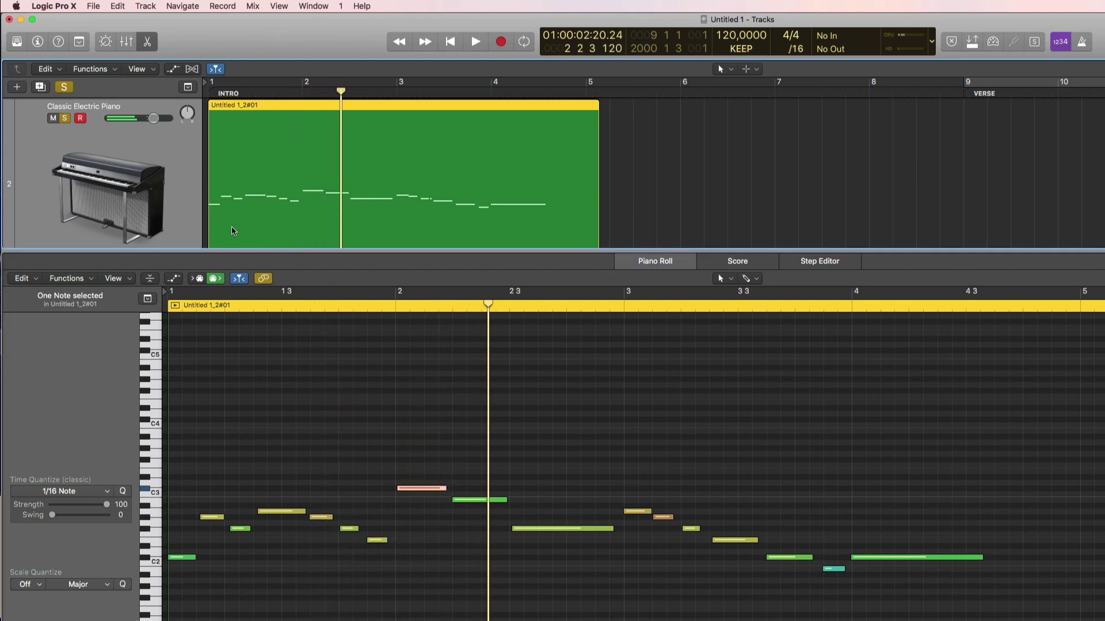
pyautogui.press('space')
pyautogui.press('Return')
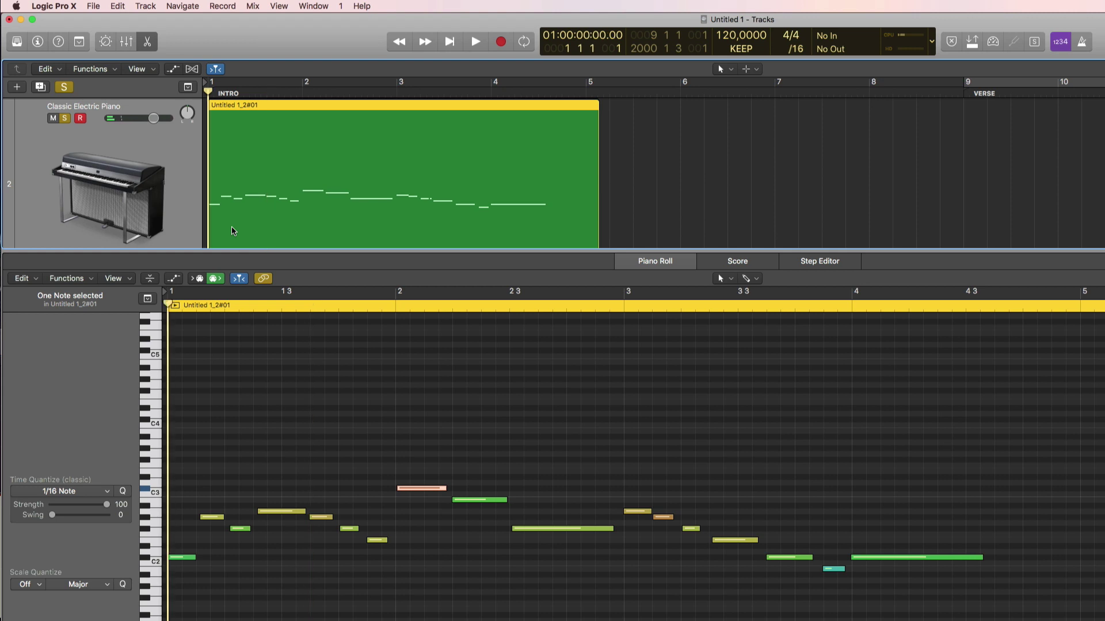
pyautogui.press('space')
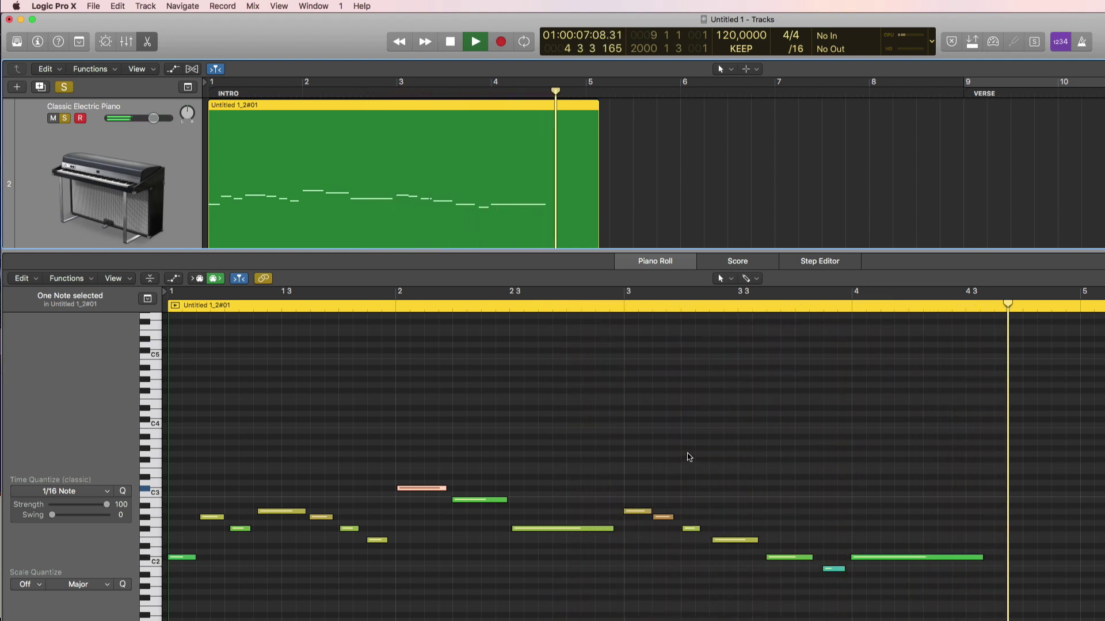
pyautogui.press('space')
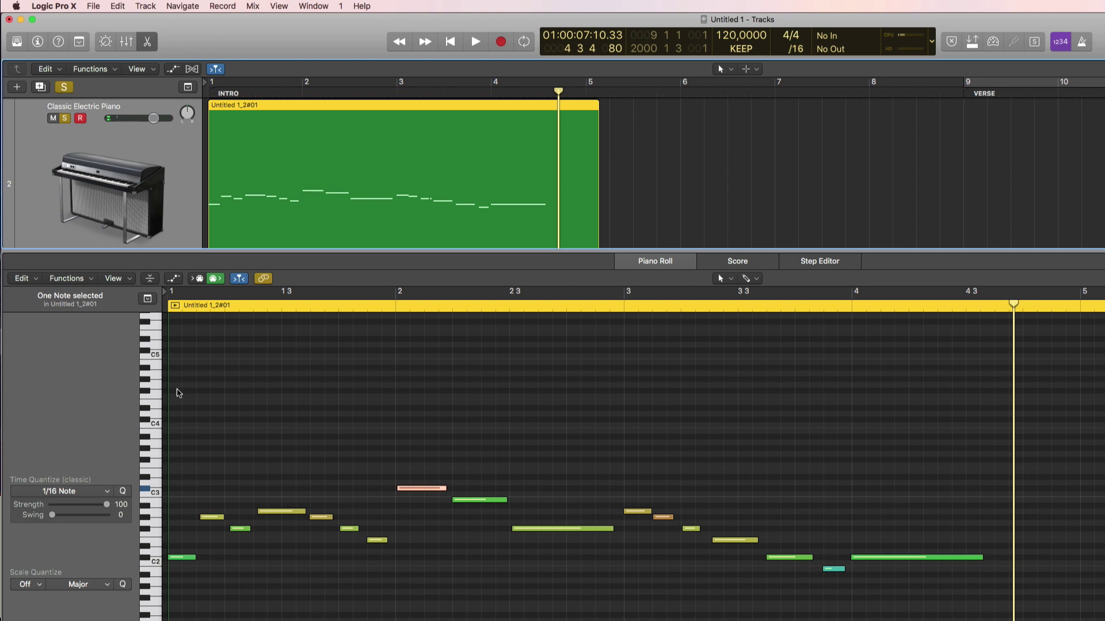
# Deselect all Piano Roll notes, close the editor, and select the Classic Electric Piano region
pyautogui.click(702, 619)
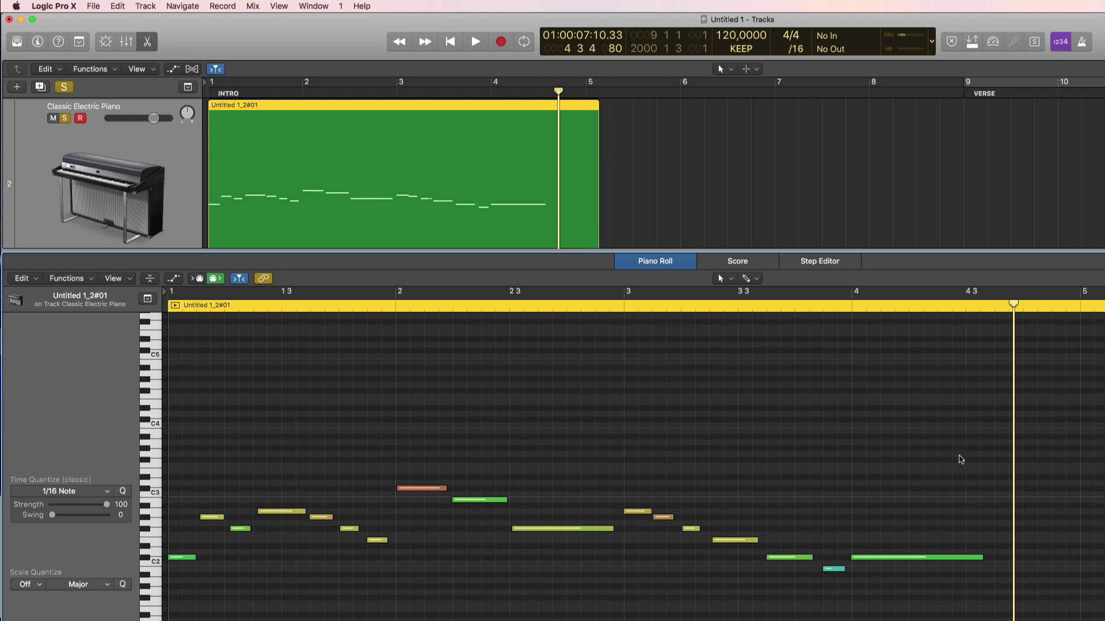
pyautogui.moveTo(937, 486); pyautogui.dragTo(291, 594)
pyautogui.click(424, 522)
pyautogui.press('e')
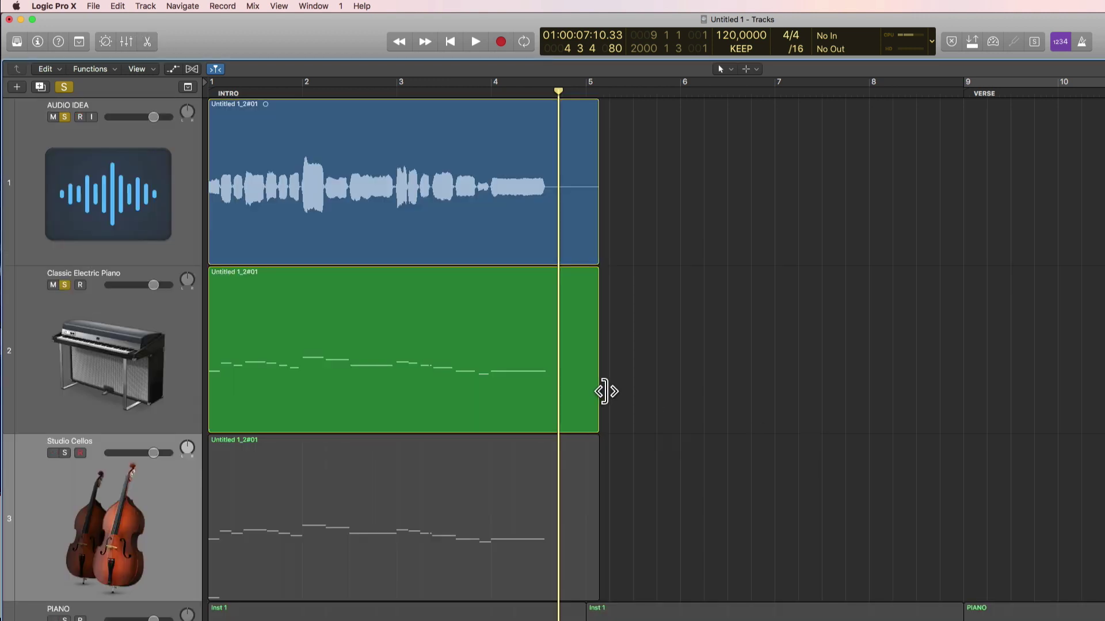
pyautogui.click(355, 306)
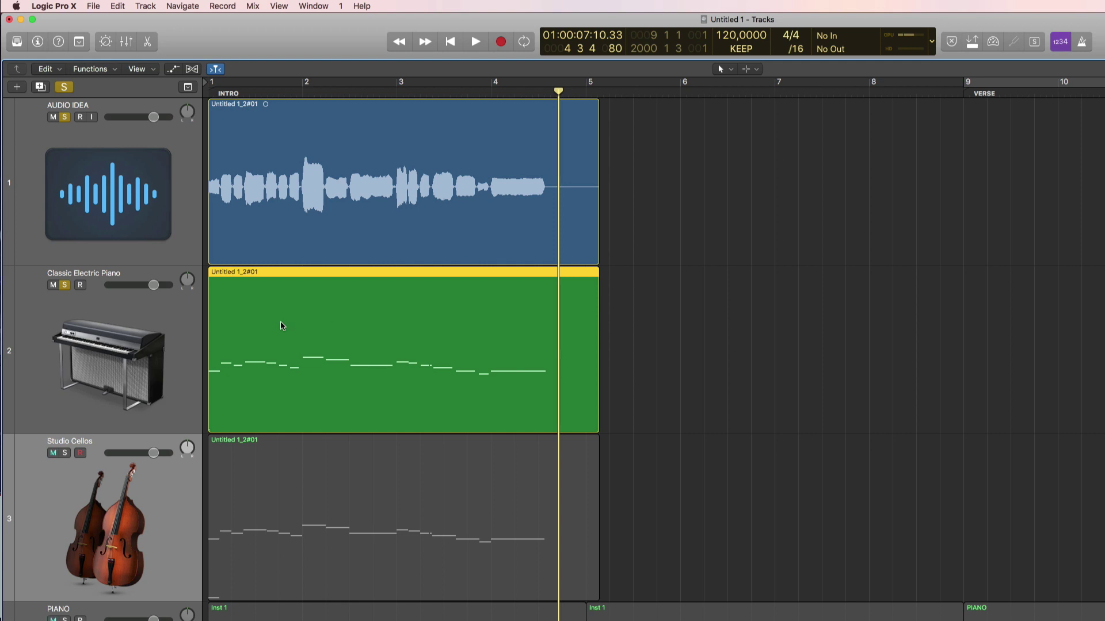
pyautogui.scroll(-6, 687, 584)
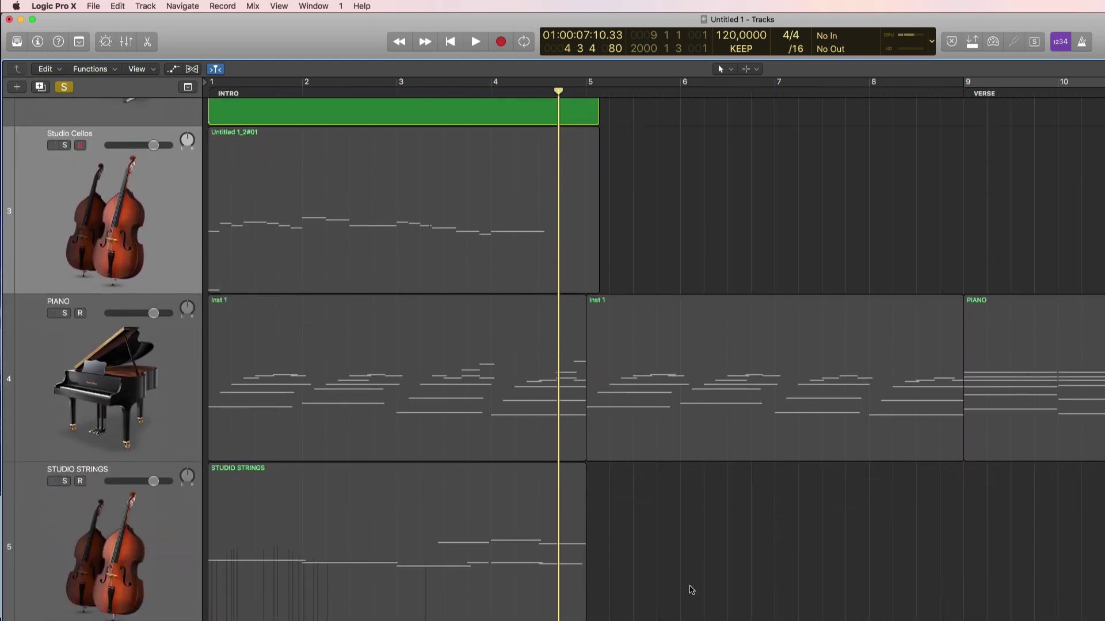